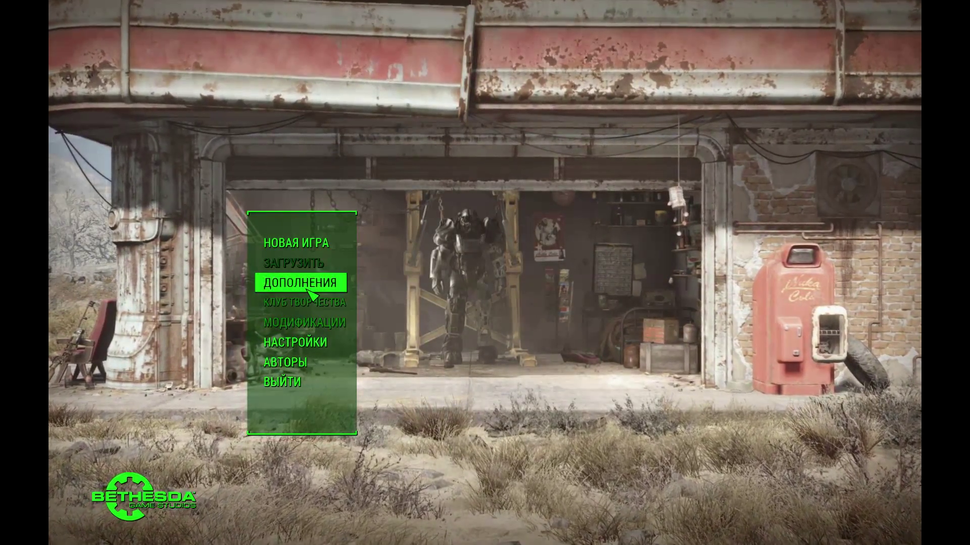
# Step: Quit Fallout 4 from the Russian main menu via ВЫЙТИ and confirm exiting to the desktop
pyautogui.press('Down')
pyautogui.press('Down')
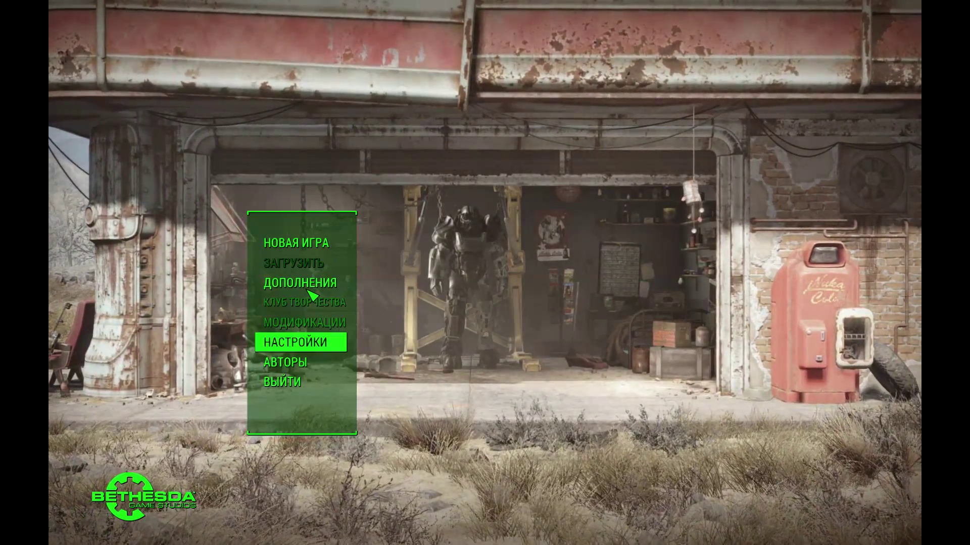
pyautogui.press('Down')
pyautogui.press('Down')
pyautogui.press('Return')
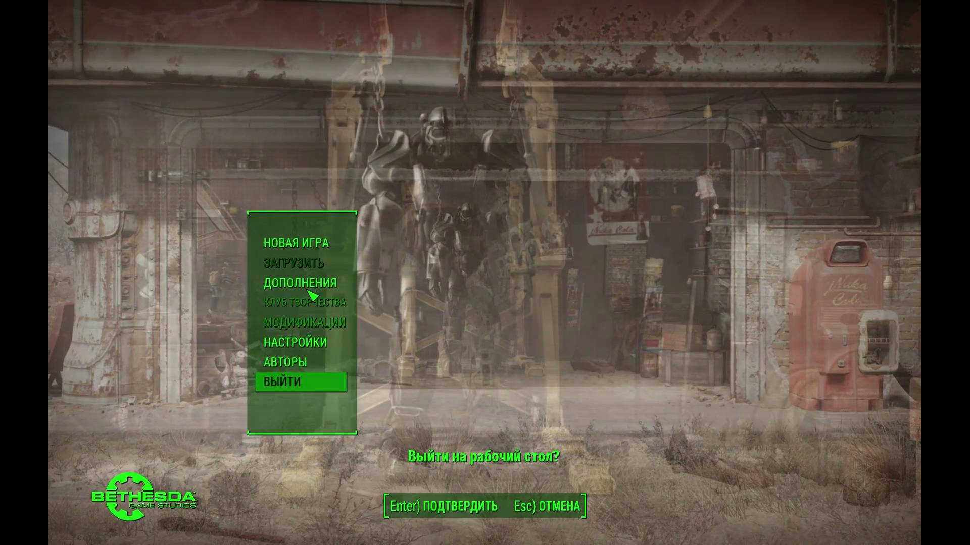
pyautogui.press('Return')
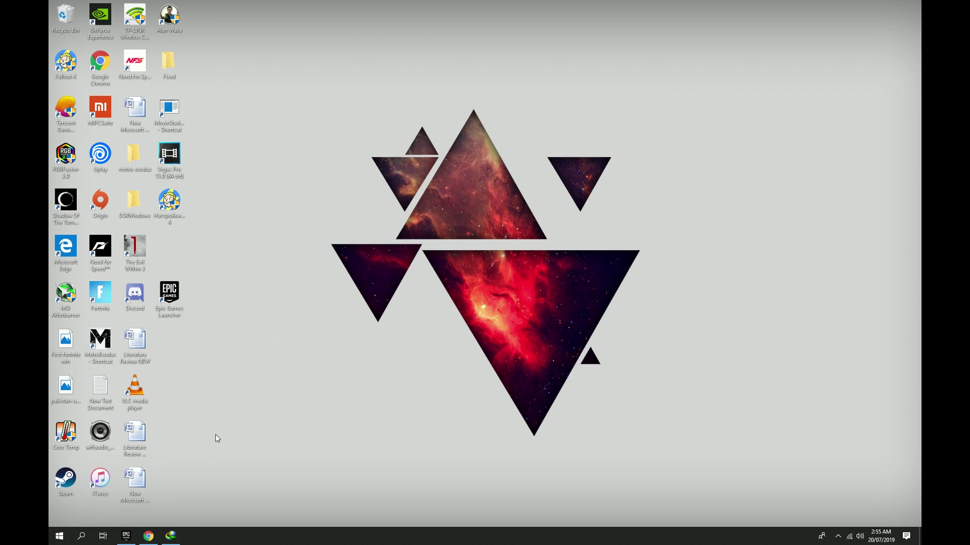
# Step: Bring up Chrome maximized and start the FREE DOWNLOAD of EN_Strings.zip
pyautogui.click(149, 536)
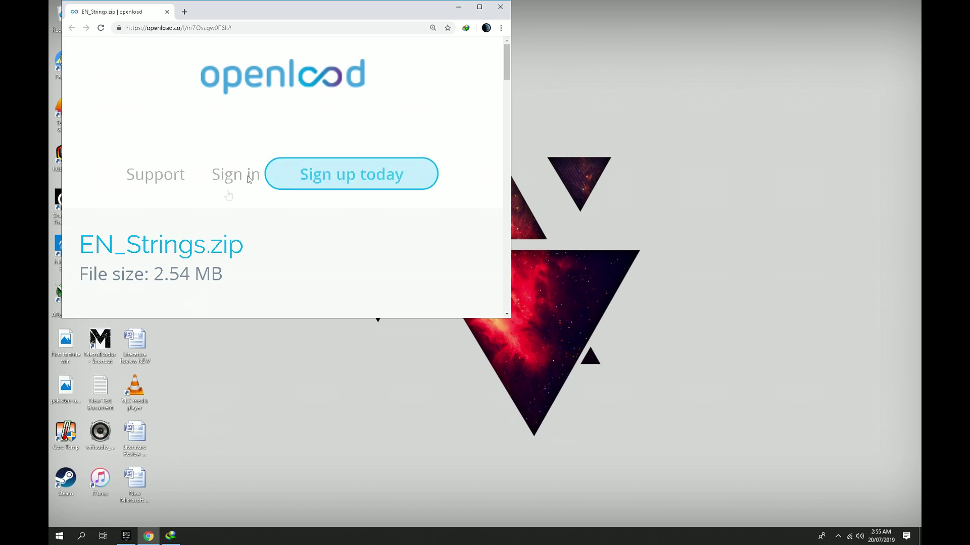
pyautogui.doubleClick(449, 6)
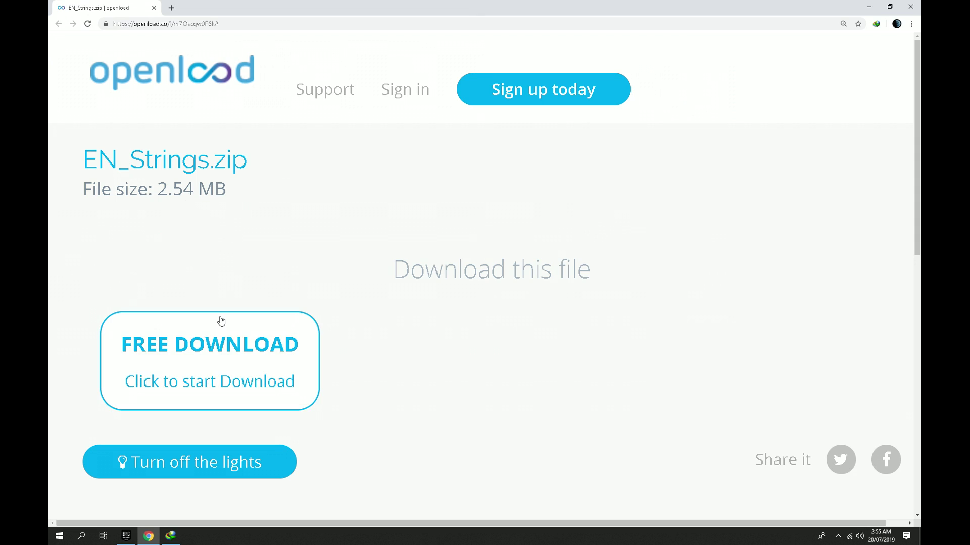
pyautogui.click(911, 7)
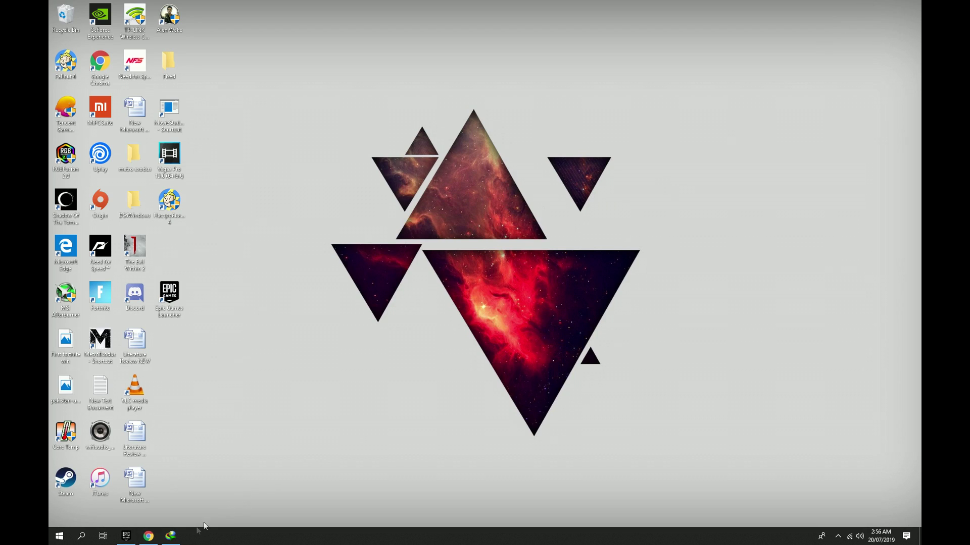
# Step: Open the downloaded EN_Strings.zip in WinRAR and extract it to the Desktop
pyautogui.click(170, 537)
pyautogui.rightClick(482, 269)
pyautogui.click(496, 274)
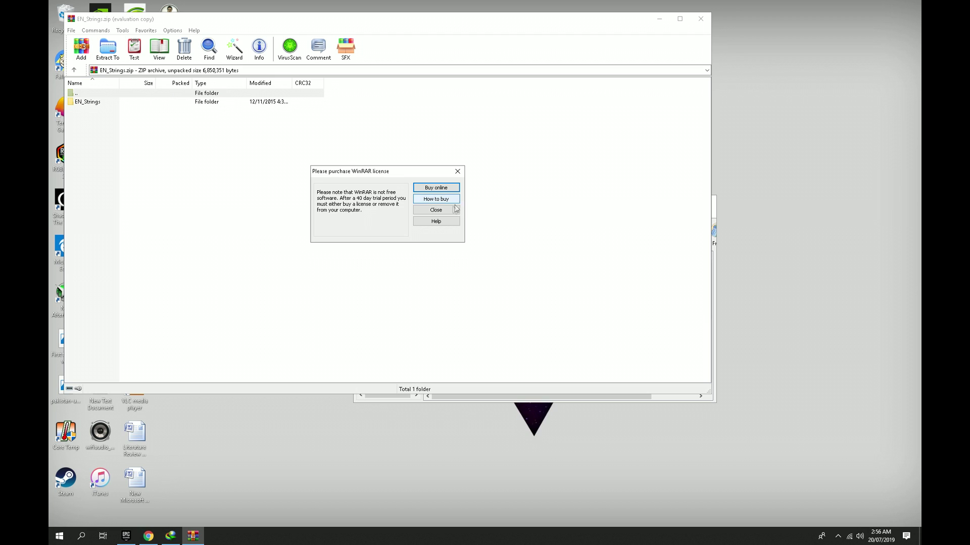
pyautogui.click(457, 207)
pyautogui.click(108, 49)
pyautogui.click(408, 155)
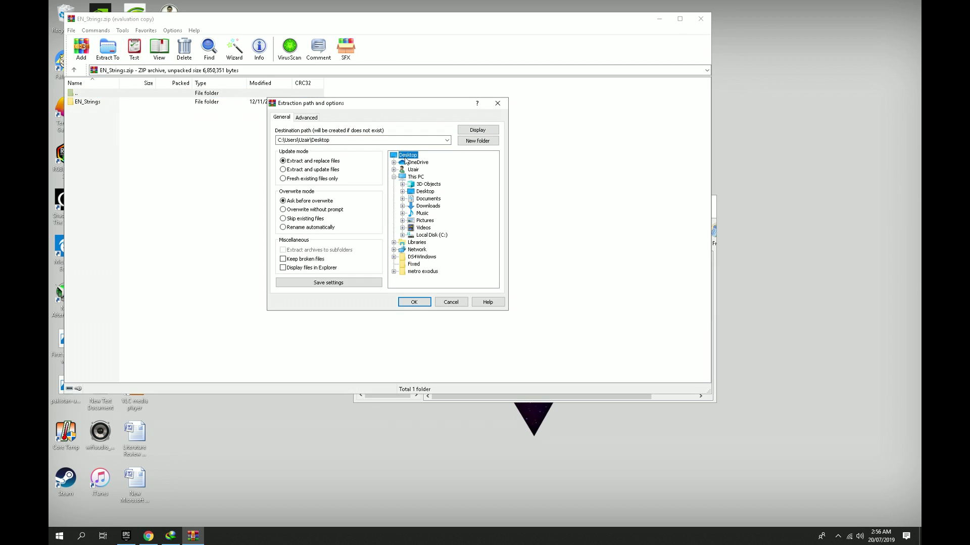
pyautogui.click(414, 301)
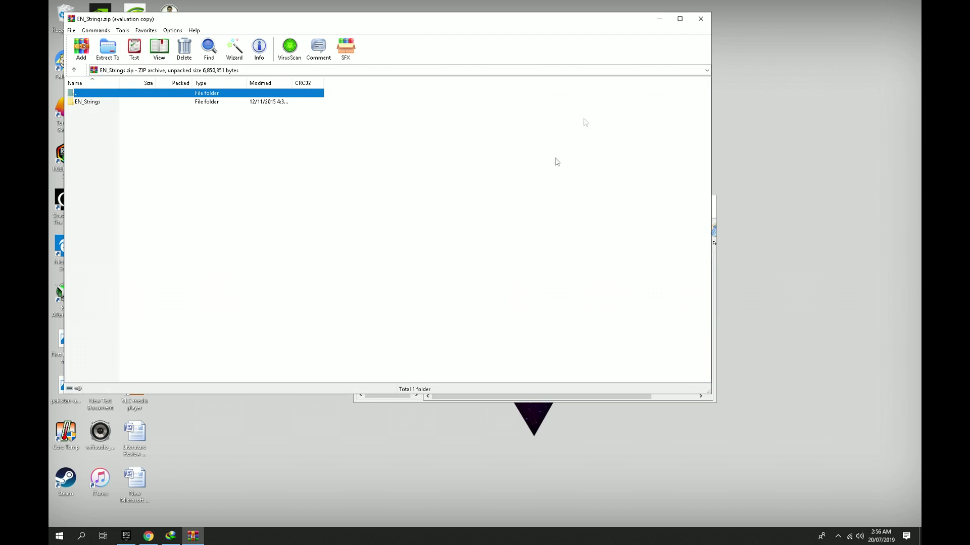
pyautogui.click(701, 19)
pyautogui.click(665, 201)
# Step: Copy the extracted EN_Strings folder and open the Fallout 4 shortcut's file location
pyautogui.rightClick(178, 254)
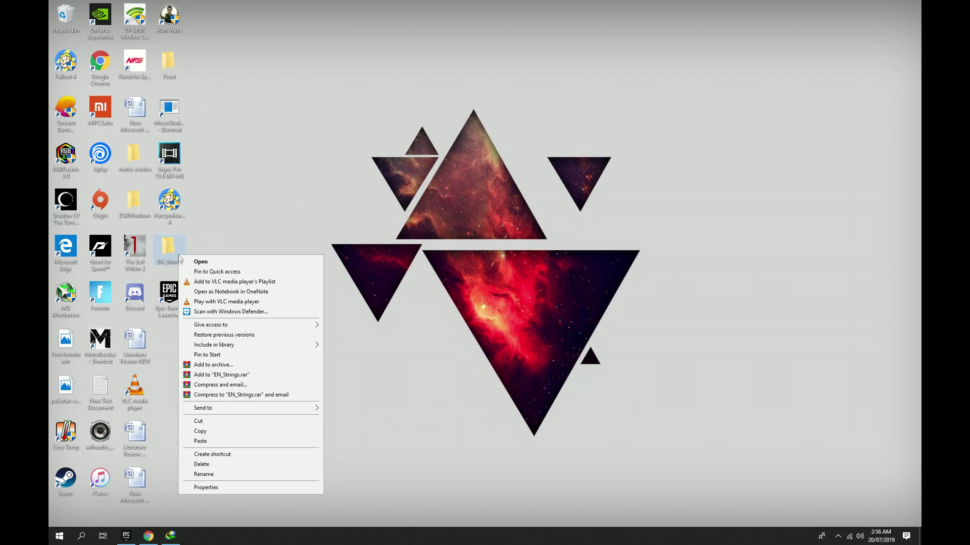
pyautogui.click(211, 433)
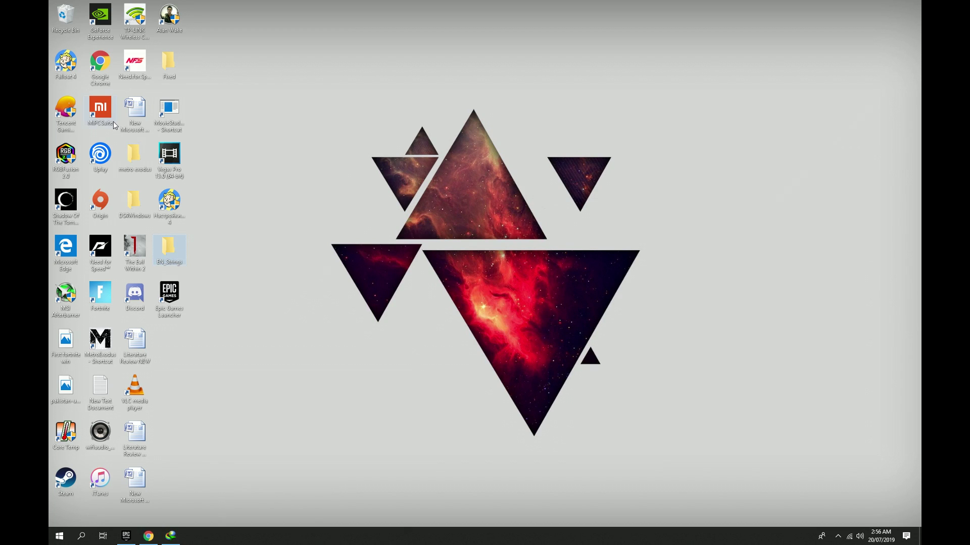
pyautogui.rightClick(66, 67)
pyautogui.click(102, 90)
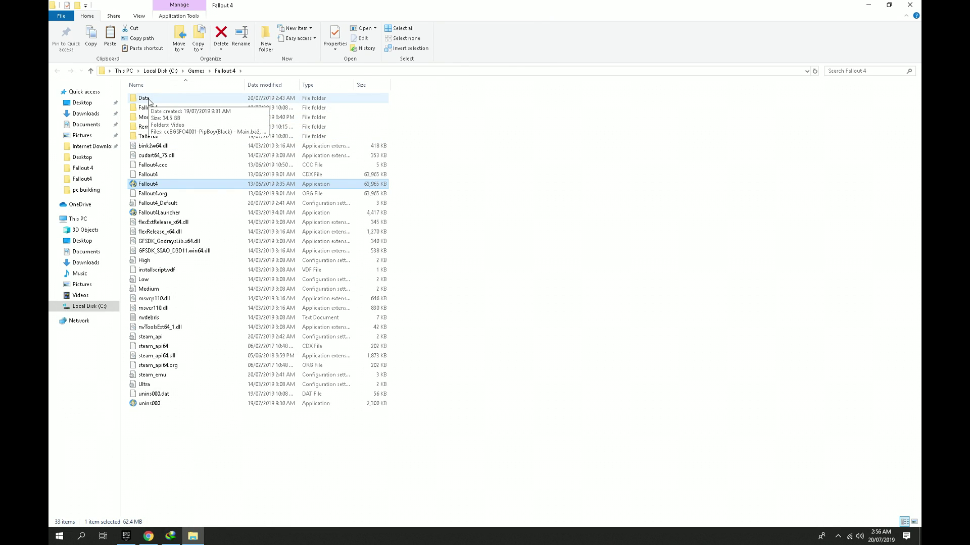
# Step: Paste the EN_Strings folder into Fallout 4's Data folder
pyautogui.doubleClick(144, 98)
pyautogui.rightClick(499, 149)
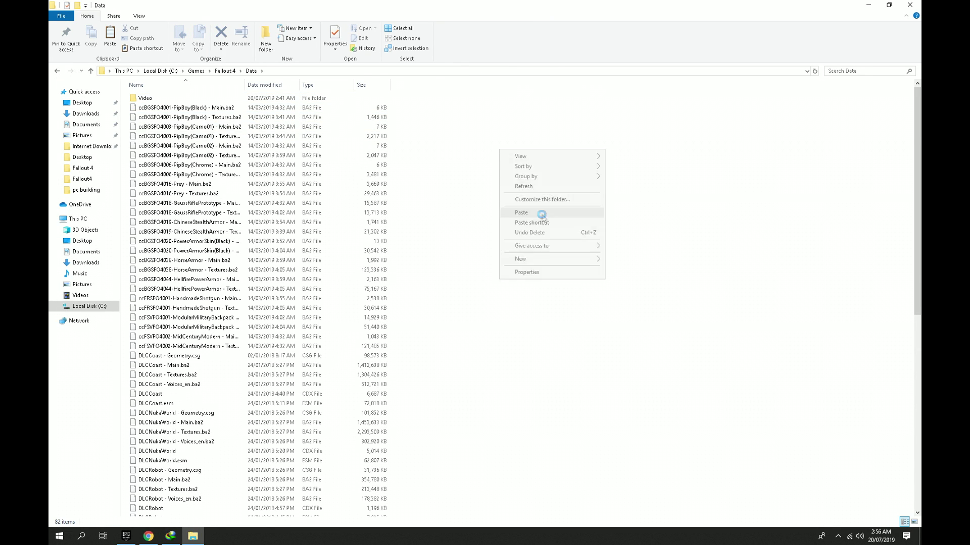
pyautogui.click(521, 214)
# Step: Rename the pasted EN_Strings folder to Strings, then enter the Data\Video folder
pyautogui.rightClick(155, 99)
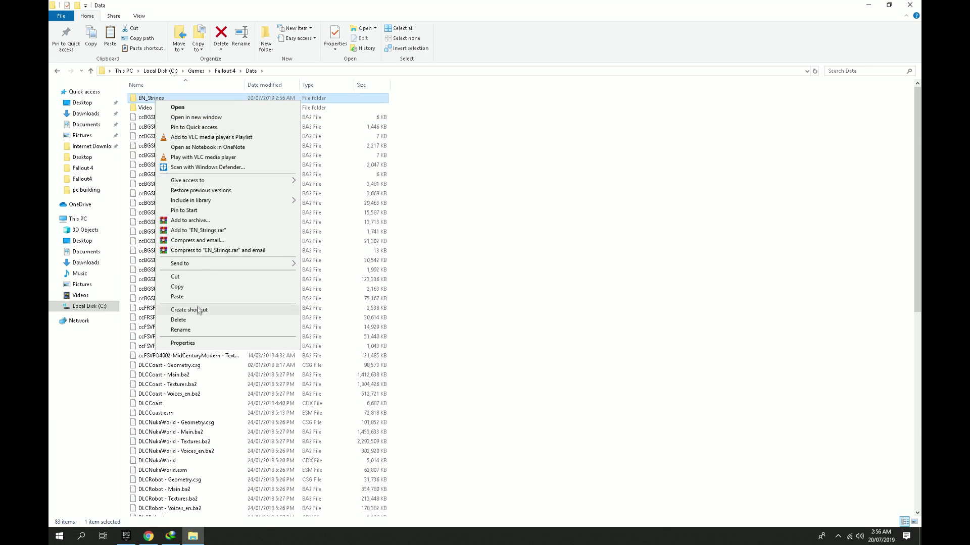
pyautogui.click(183, 331)
pyautogui.write('Strings')
pyautogui.click(491, 175)
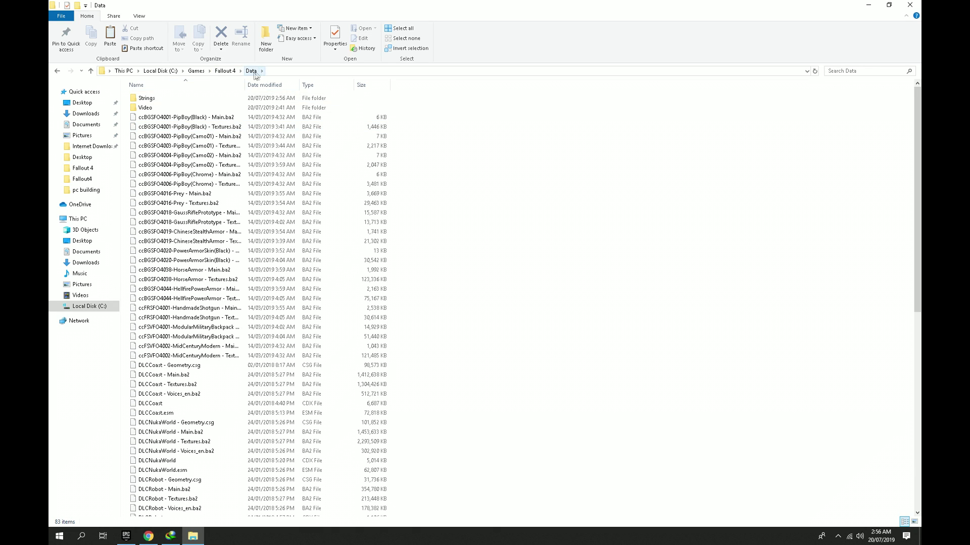
pyautogui.doubleClick(154, 108)
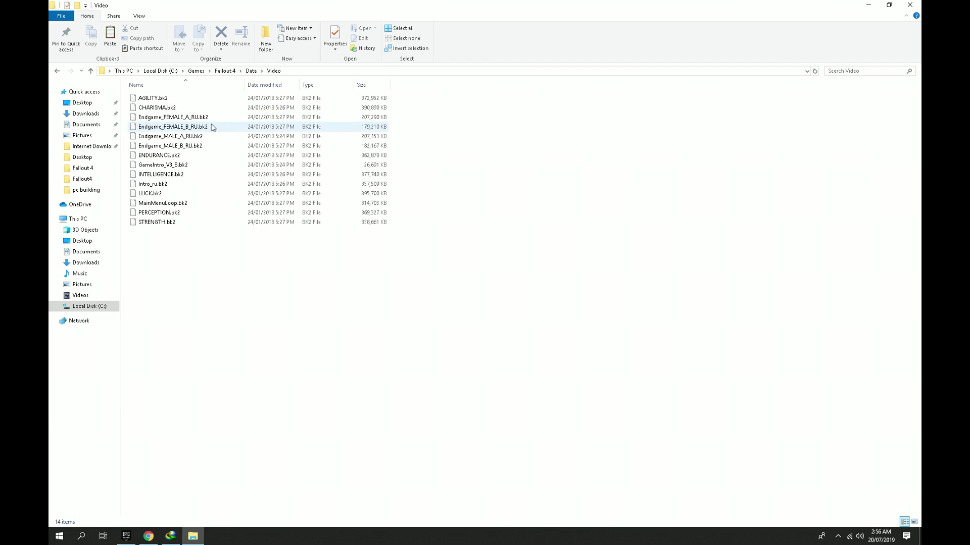
# Step: Rename Endgame_FEMALE_A_RU.bk2 and Endgame_FEMALE_B_RU.bk2 to their _EN names
pyautogui.rightClick(198, 122)
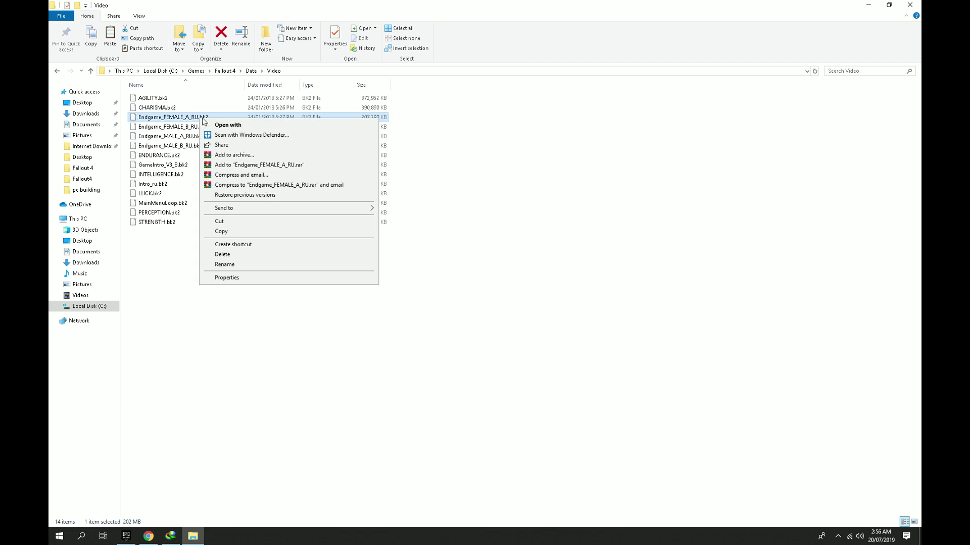
pyautogui.click(223, 265)
pyautogui.click(200, 117)
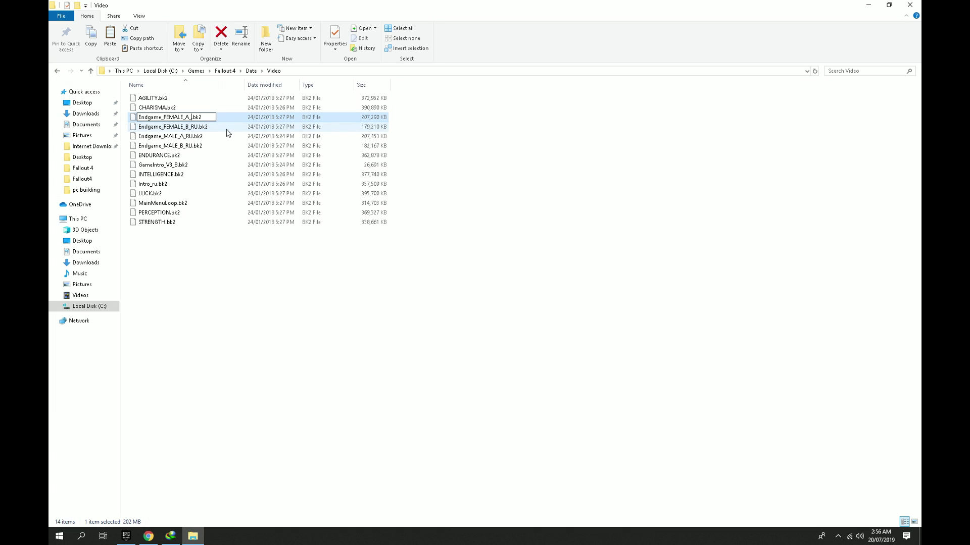
pyautogui.write('EN')
pyautogui.press('Return')
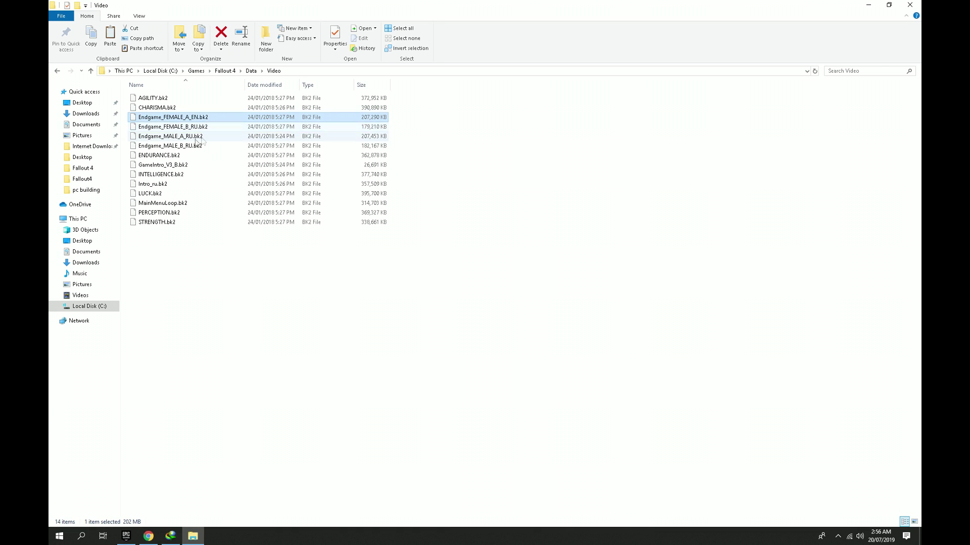
pyautogui.rightClick(190, 127)
pyautogui.click(217, 276)
pyautogui.click(195, 127)
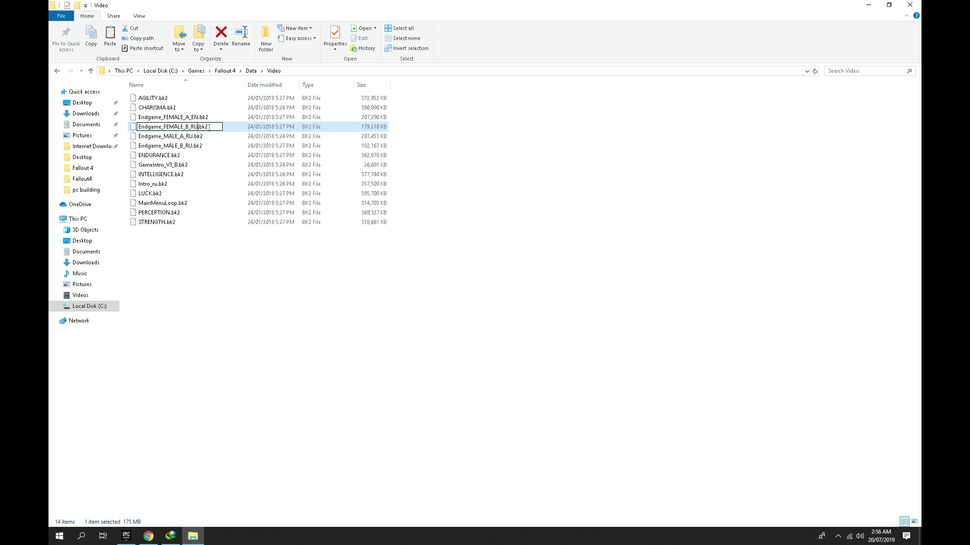
pyautogui.write('EN')
pyautogui.press('Return')
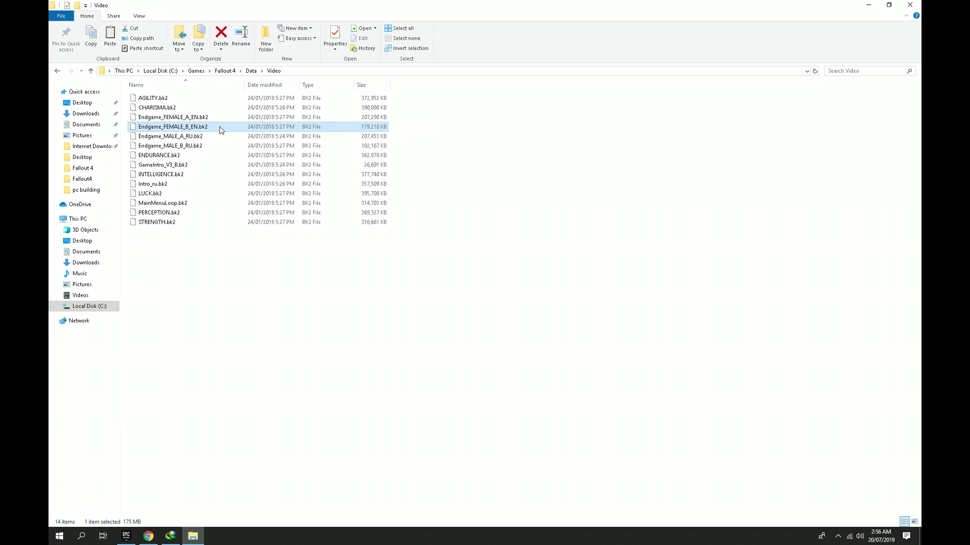
# Step: Rename Endgame_MALE_A_RU.bk2 and Endgame_MALE_B_RU.bk2 to their _EN names
pyautogui.rightClick(170, 136)
pyautogui.click(220, 284)
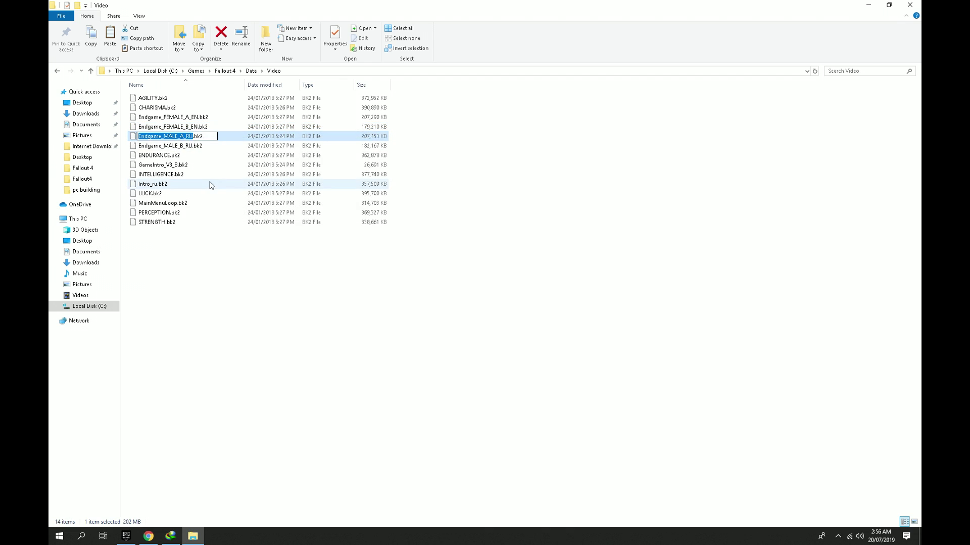
pyautogui.click(195, 136)
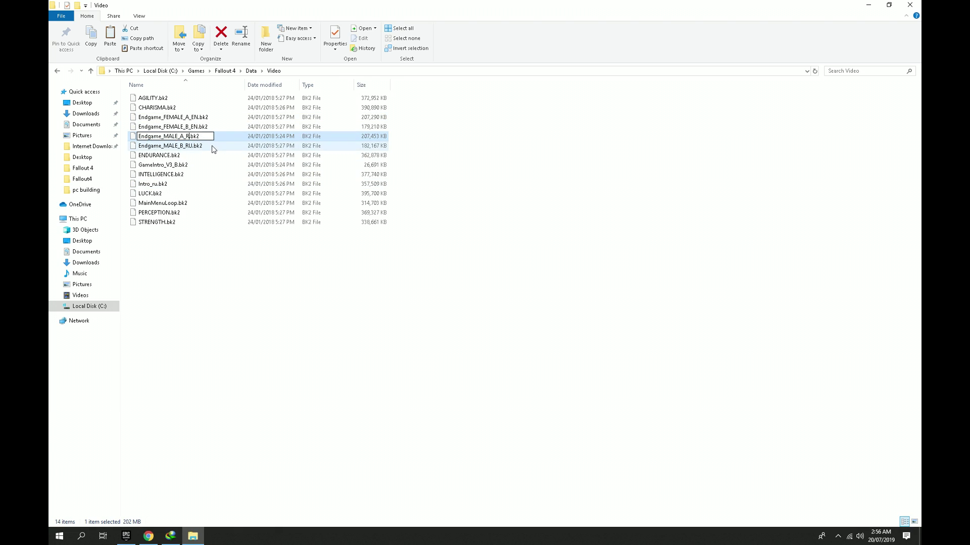
pyautogui.press('BackSpace')
pyautogui.write('EN')
pyautogui.rightClick(195, 146)
pyautogui.click(220, 290)
pyautogui.click(192, 146)
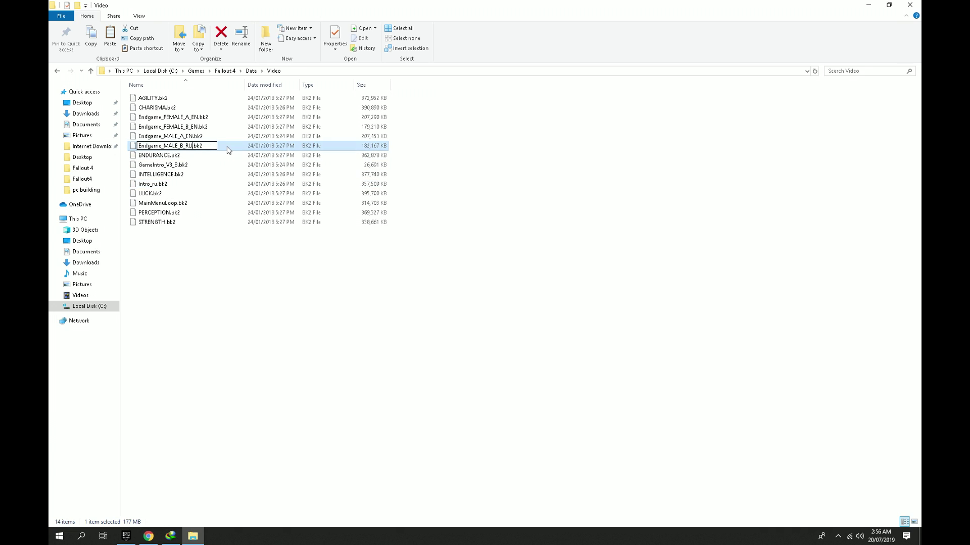
pyautogui.write('EN')
pyautogui.press('Return')
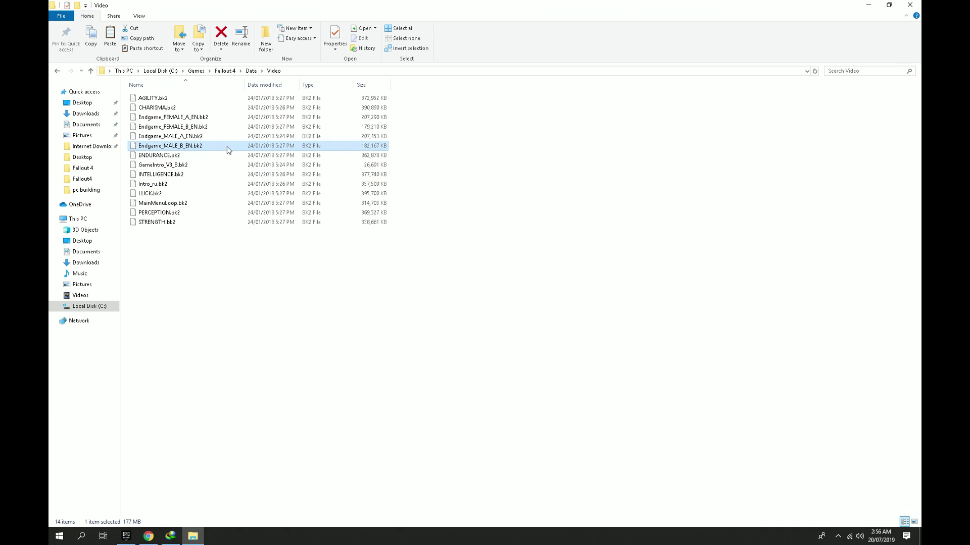
# Step: Rename Intro_ru.bk2 to Intro_en.bk2 and return to the Fallout 4 install folder
pyautogui.click(157, 184)
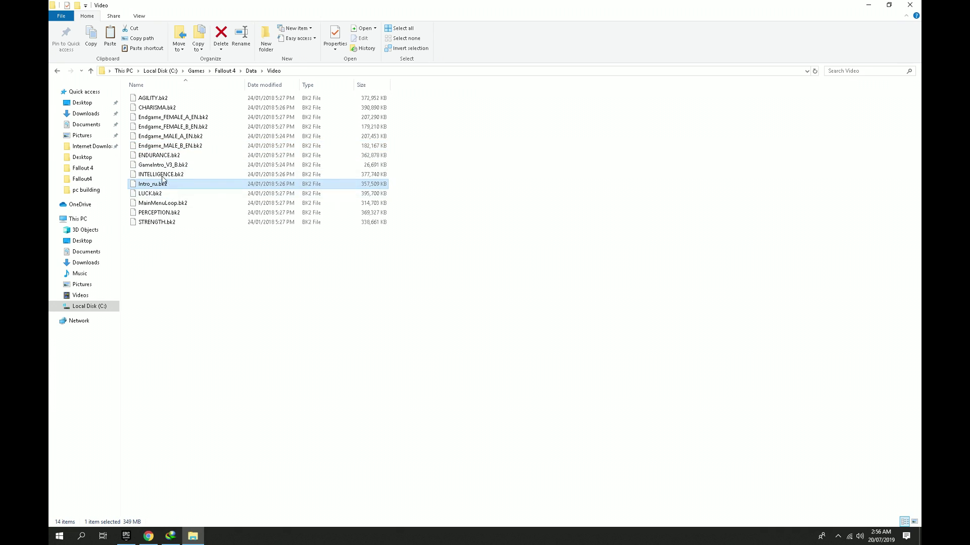
pyautogui.rightClick(160, 187)
pyautogui.click(190, 336)
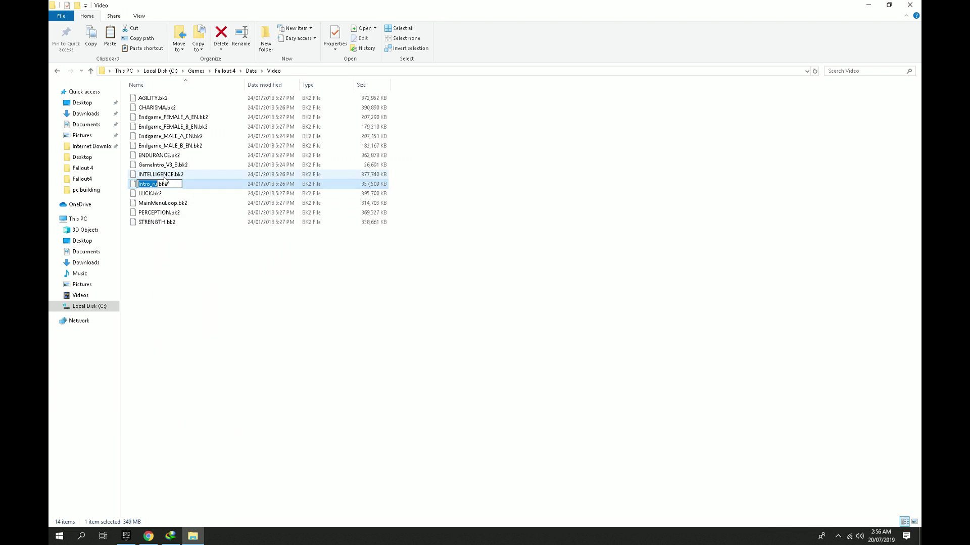
pyautogui.press('BackSpace')
pyautogui.press('BackSpace')
pyautogui.write('en')
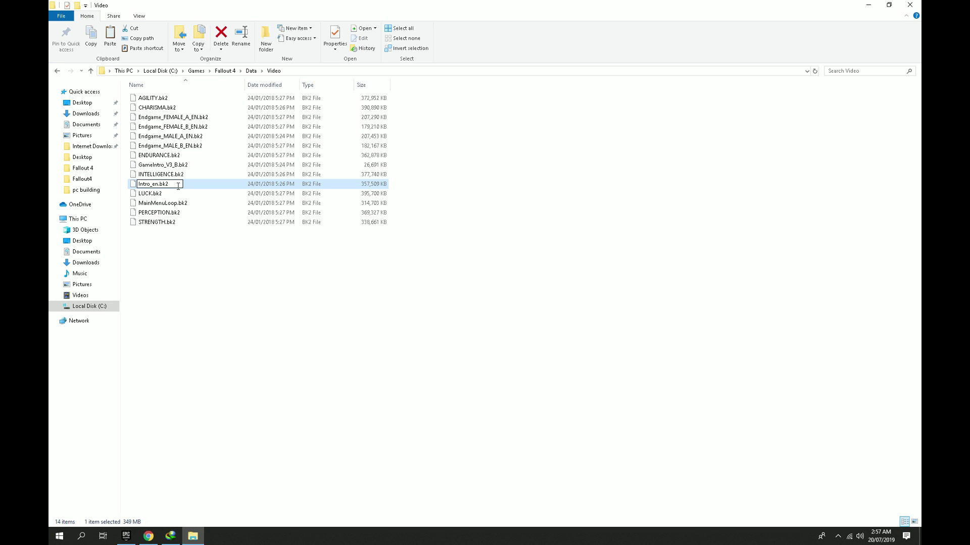
pyautogui.press('Return')
pyautogui.click(201, 251)
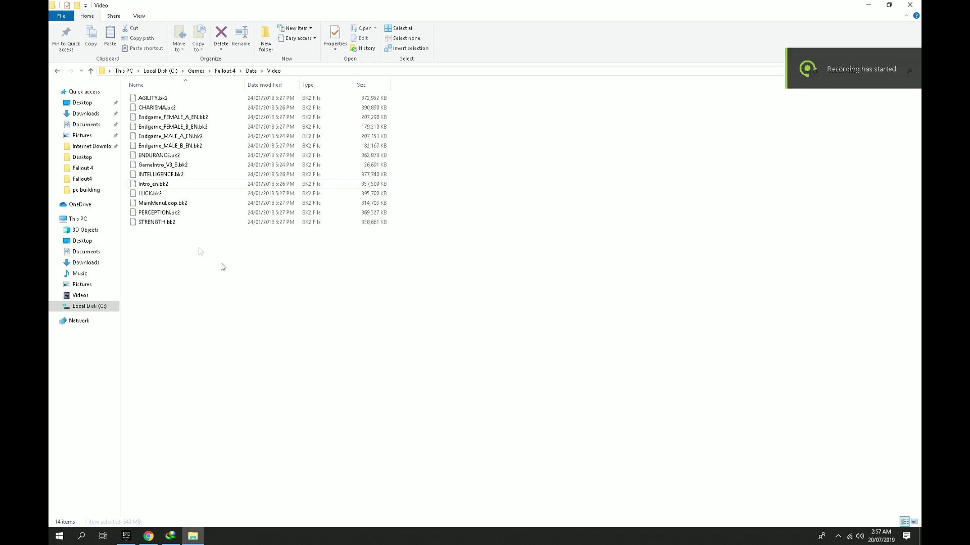
pyautogui.click(225, 71)
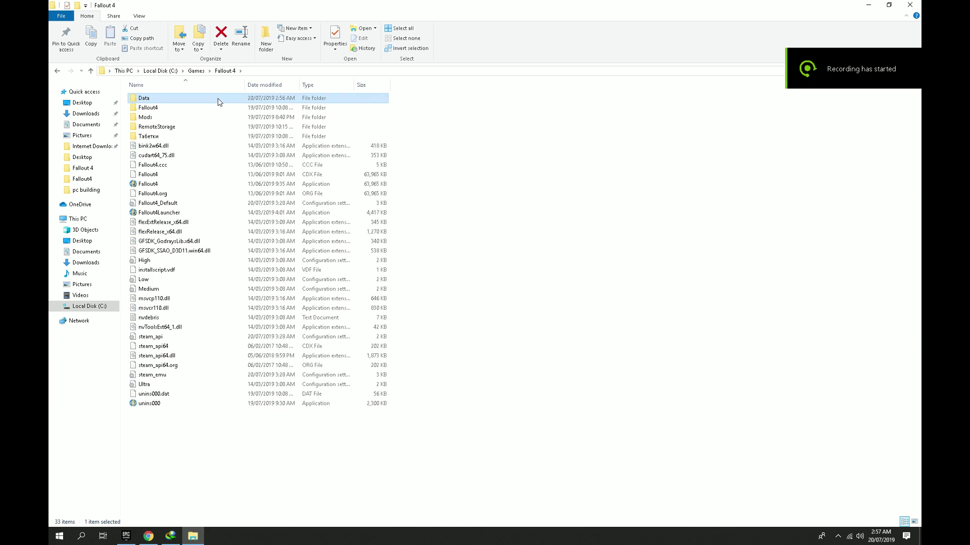
# Step: Open Fallout4_Default in Notepad, save it with sLanguage=EN and close it
pyautogui.doubleClick(157, 204)
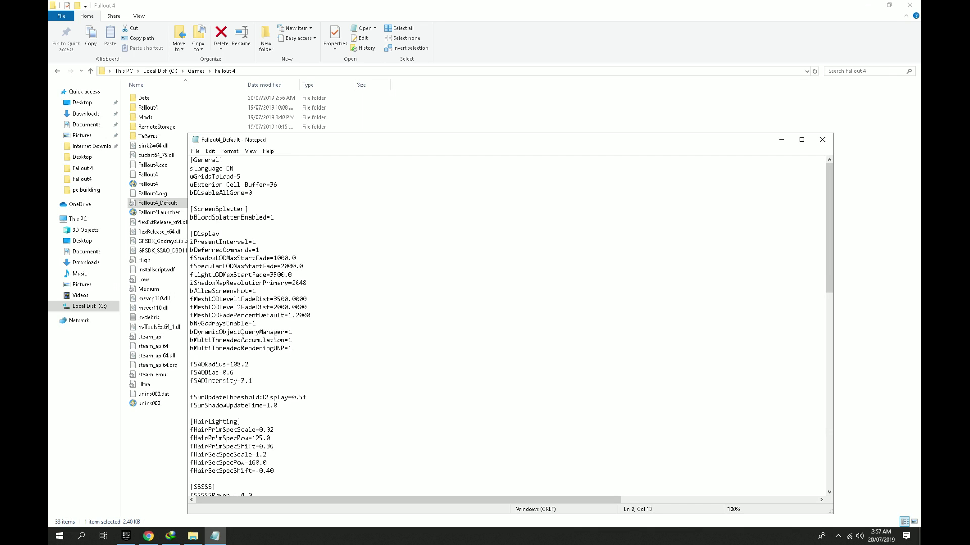
pyautogui.click(196, 152)
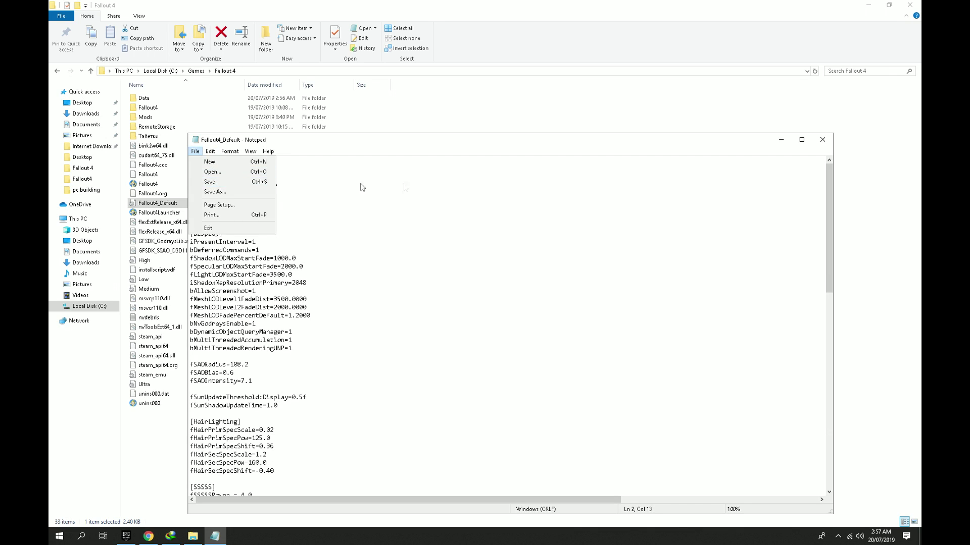
pyautogui.click(227, 182)
pyautogui.click(822, 140)
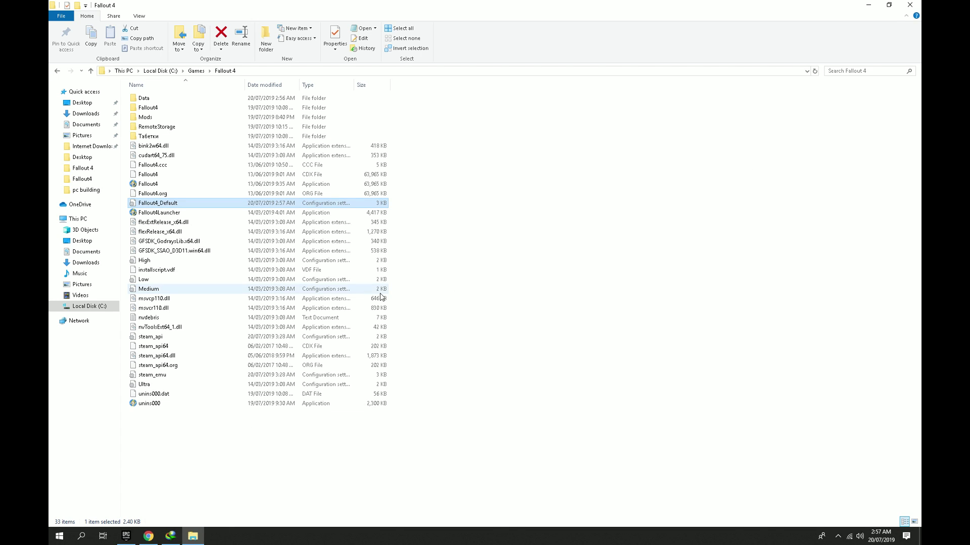
# Step: Edit steam_api so the Language line reads EN instead of Russian, save and close it
pyautogui.doubleClick(150, 337)
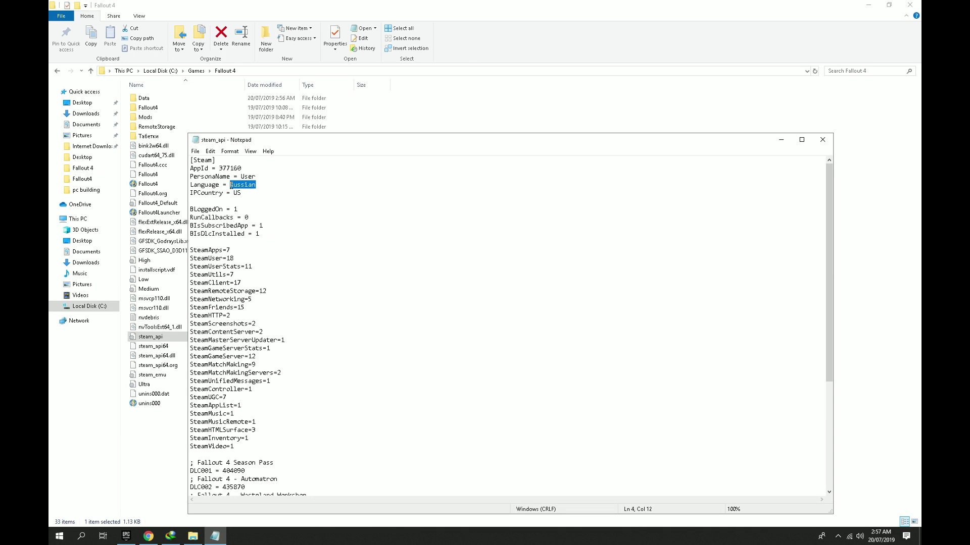
pyautogui.write('E')
pyautogui.click(195, 150)
pyautogui.click(206, 180)
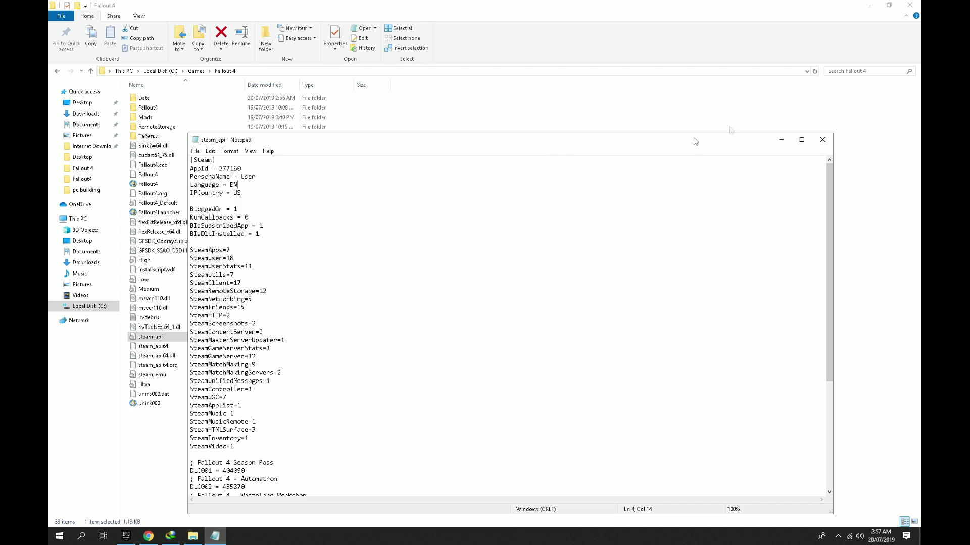
pyautogui.click(823, 140)
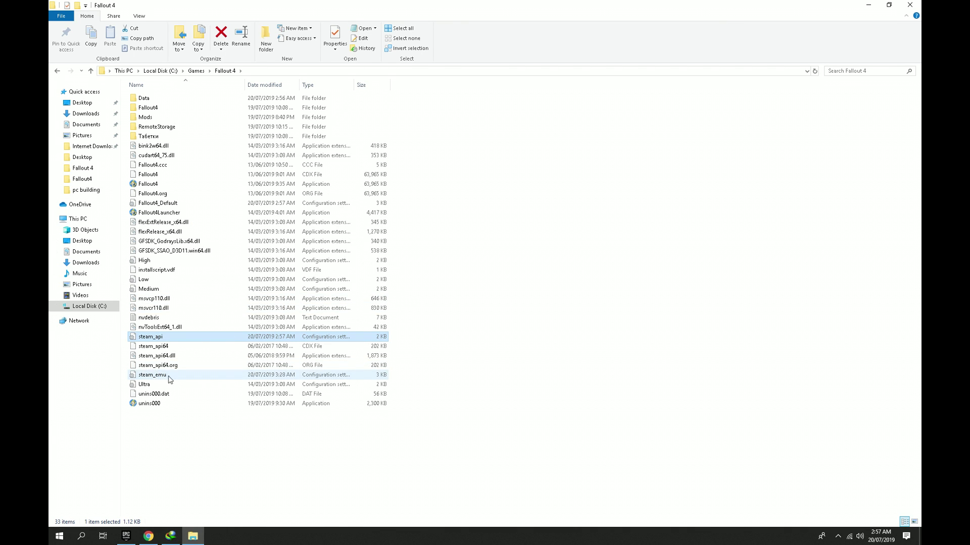
# Step: Edit steam_emu so Language=RU becomes Language=EN, save and close it
pyautogui.doubleClick(152, 374)
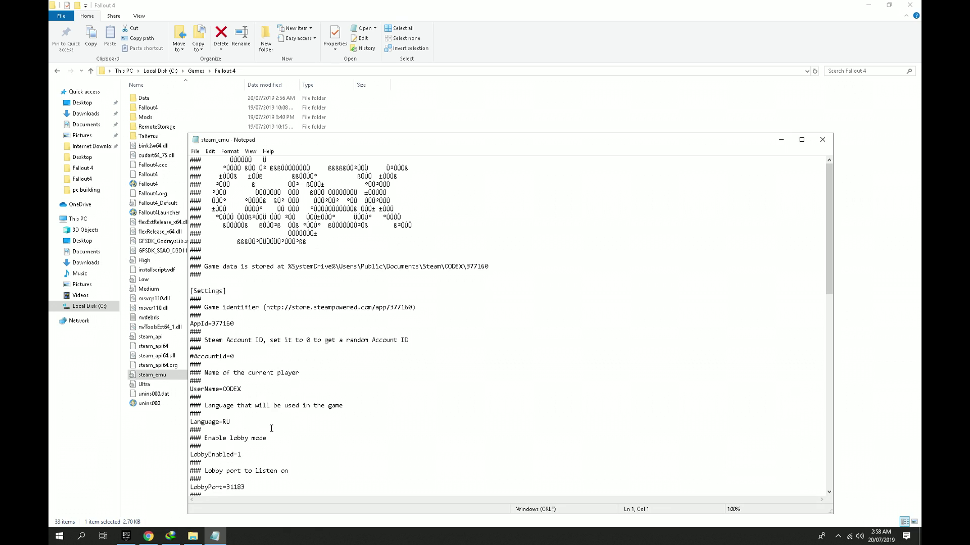
pyautogui.doubleClick(227, 422)
pyautogui.write('EN')
pyautogui.click(196, 152)
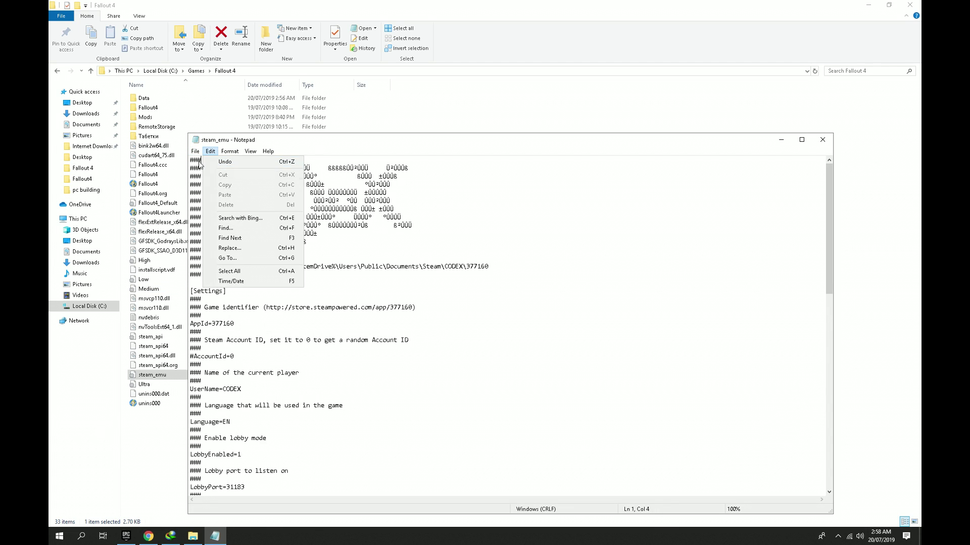
pyautogui.click(207, 178)
pyautogui.click(802, 139)
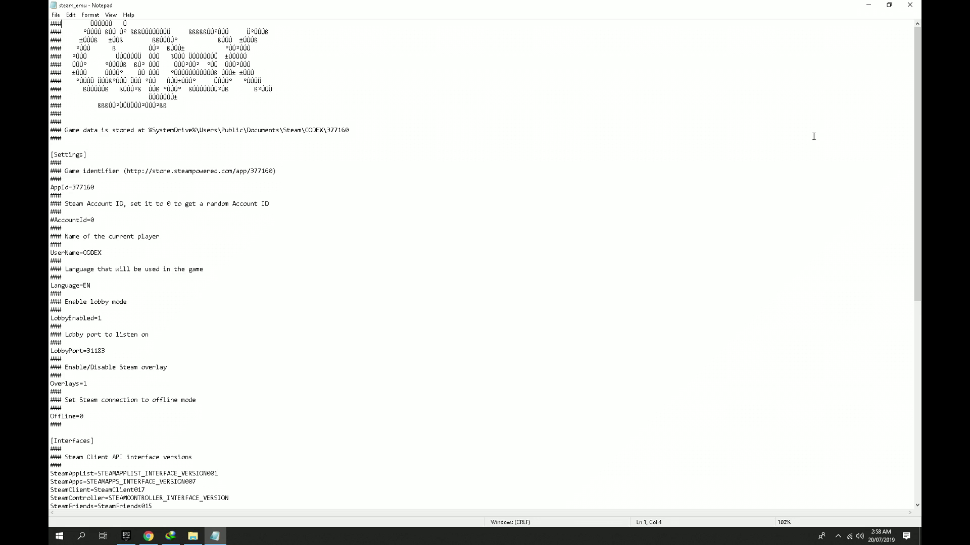
pyautogui.click(909, 5)
# Step: Navigate Documents > My Games > Fallout4 and open the Fallout4.ini settings file
pyautogui.click(85, 251)
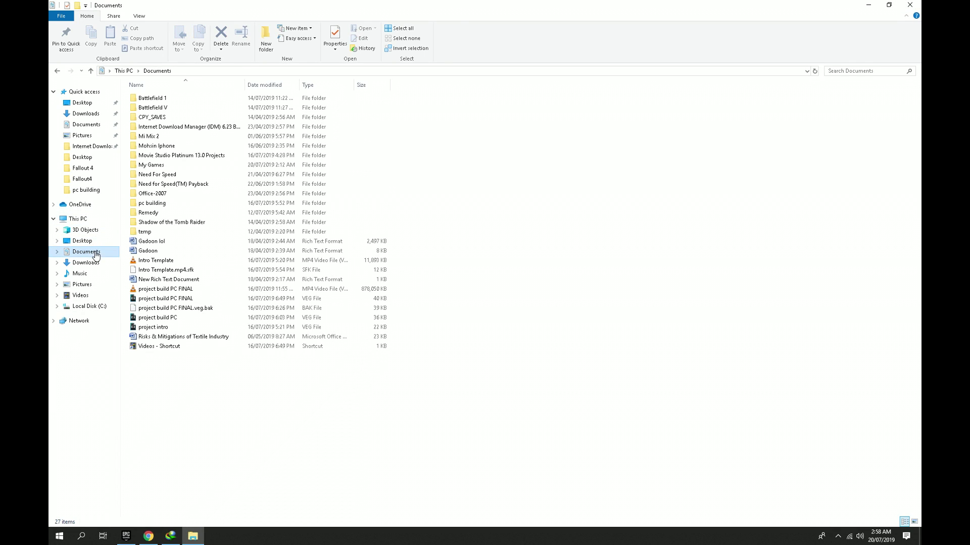
pyautogui.doubleClick(171, 168)
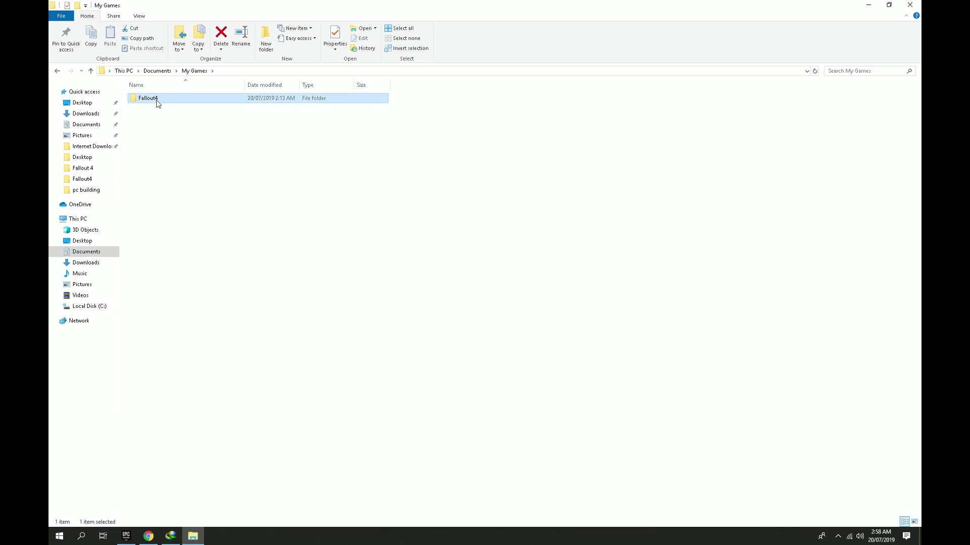
pyautogui.doubleClick(158, 101)
pyautogui.click(152, 98)
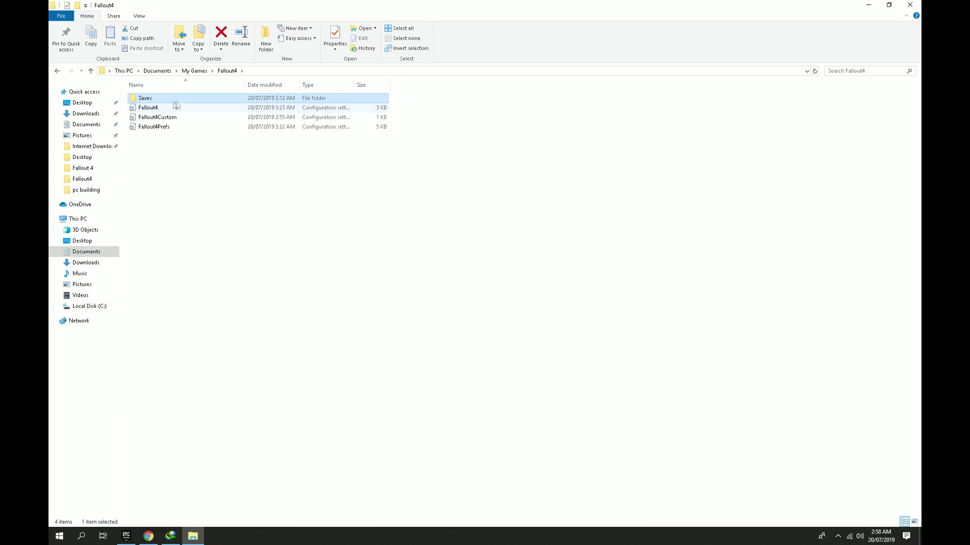
pyautogui.doubleClick(157, 108)
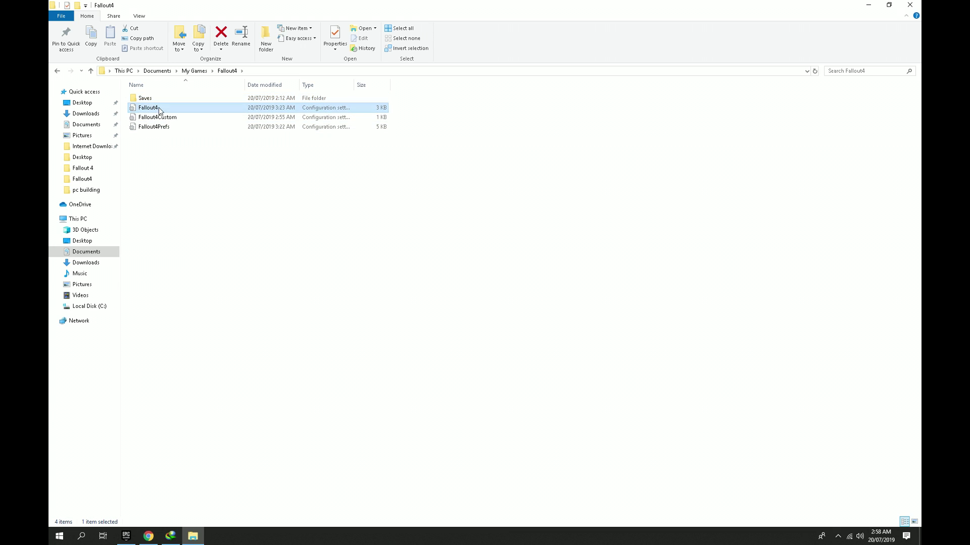
# Step: Change sLanguage=RU to EN in Fallout4.ini, save, and close Notepad and File Explorer
pyautogui.moveTo(241, 168); pyautogui.dragTo(185, 167)
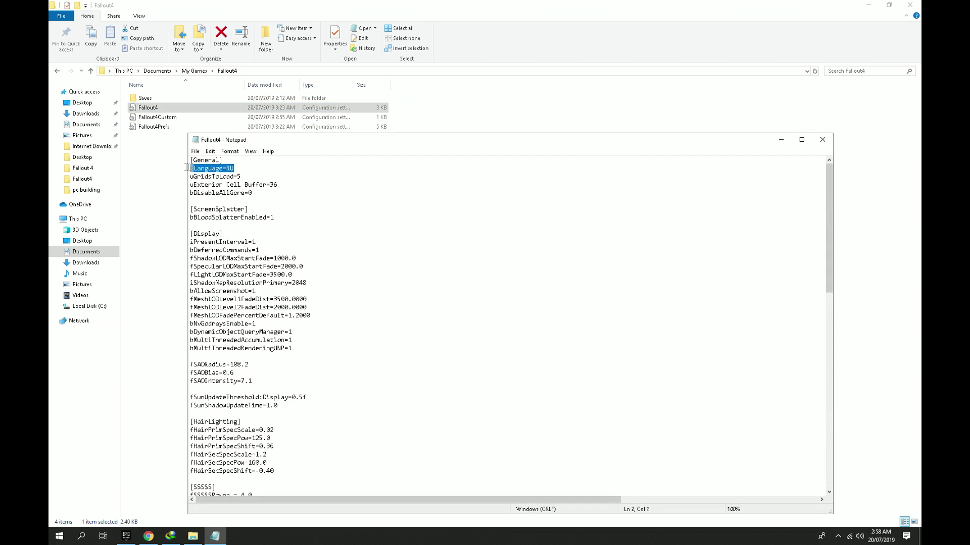
pyautogui.click(249, 167)
pyautogui.click(195, 152)
pyautogui.click(208, 176)
pyautogui.click(824, 139)
pyautogui.click(909, 6)
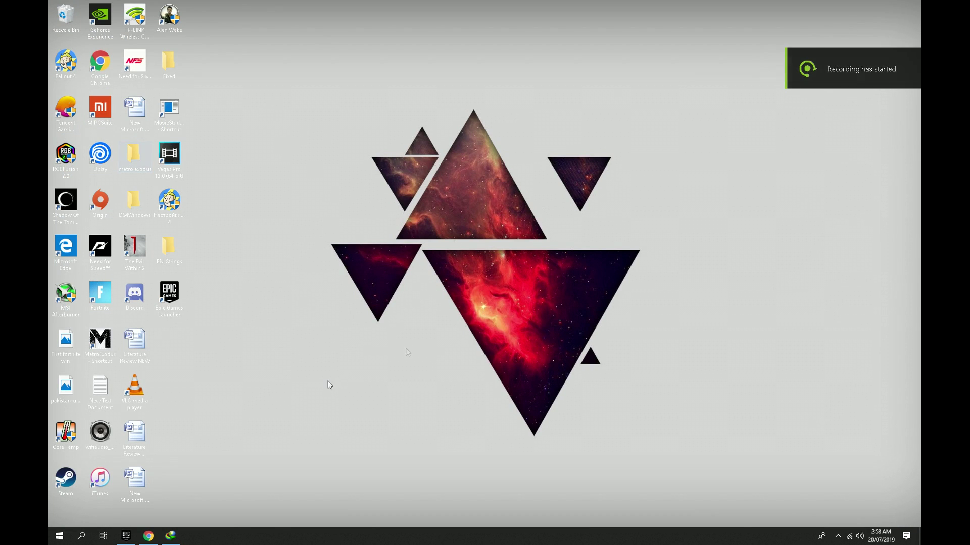
# Step: Launch Fallout 4 from the desktop shortcut and reach the English title screen
pyautogui.doubleClick(66, 62)
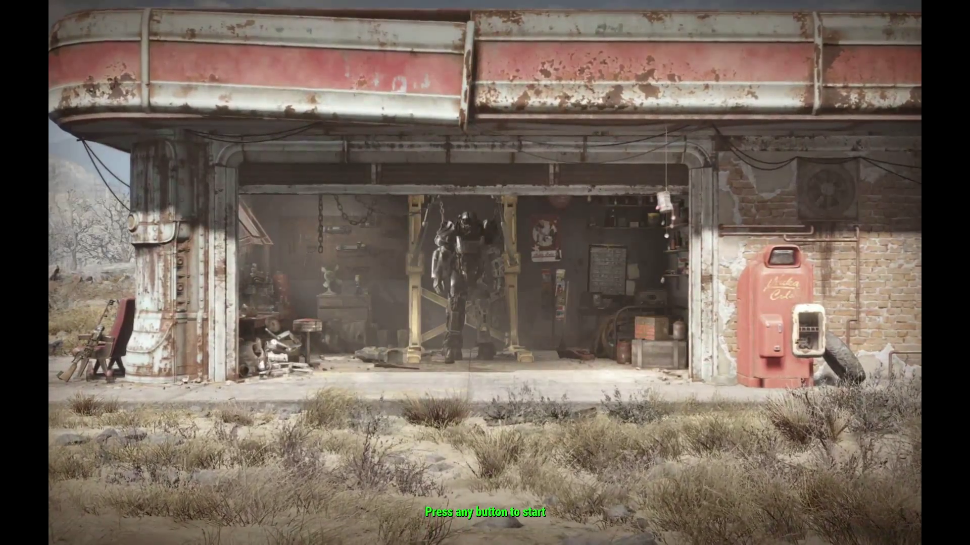
# Step: Dismiss the Fallout 4 title screen to reveal the English main menu
pyautogui.press('Return')
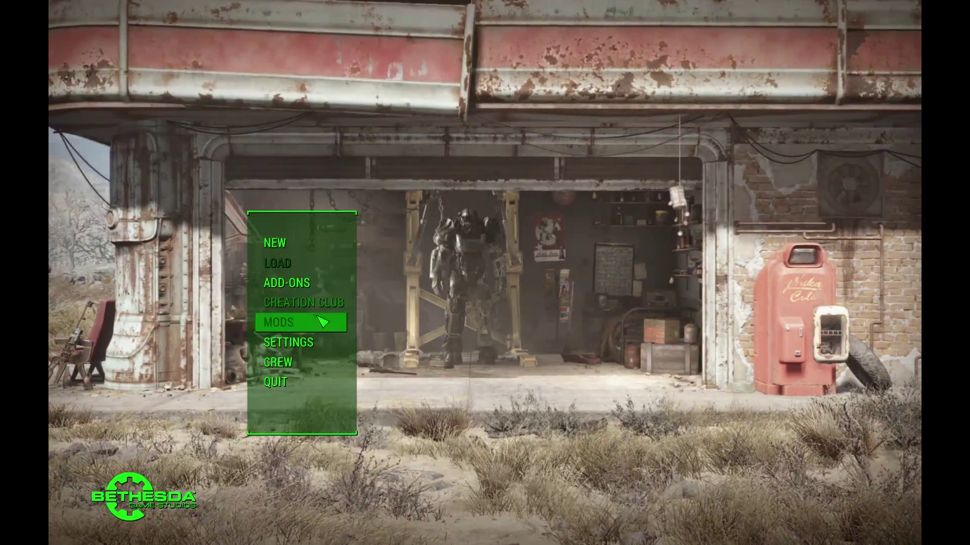